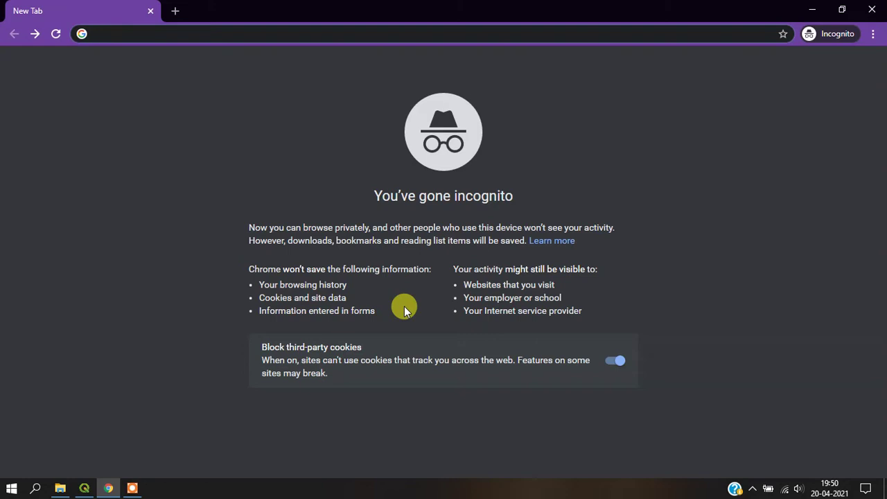
Search Google for 'gebco bathymetry' and go to the GEBCO data download page.
text(gebco)
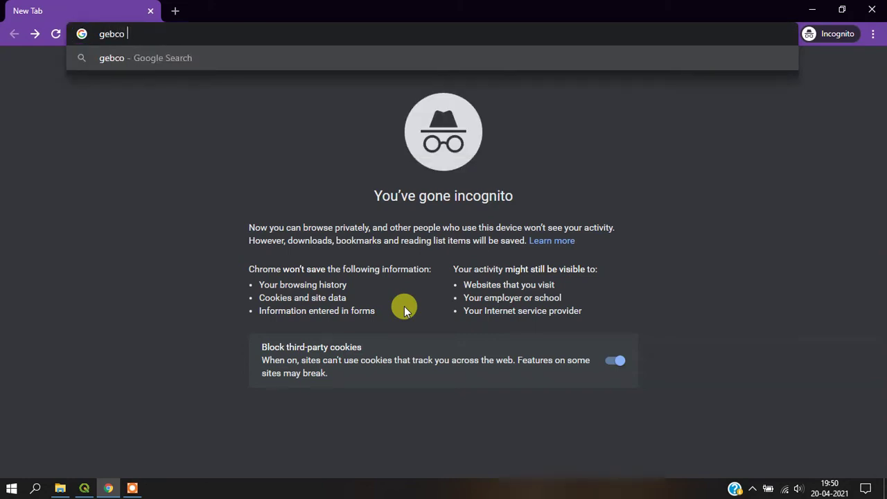
text( bathymet)
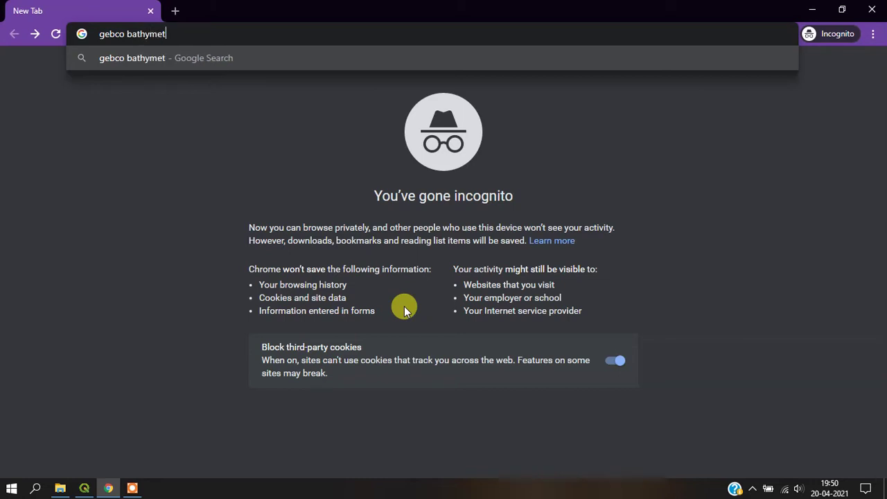
text(ry)
key(Return)
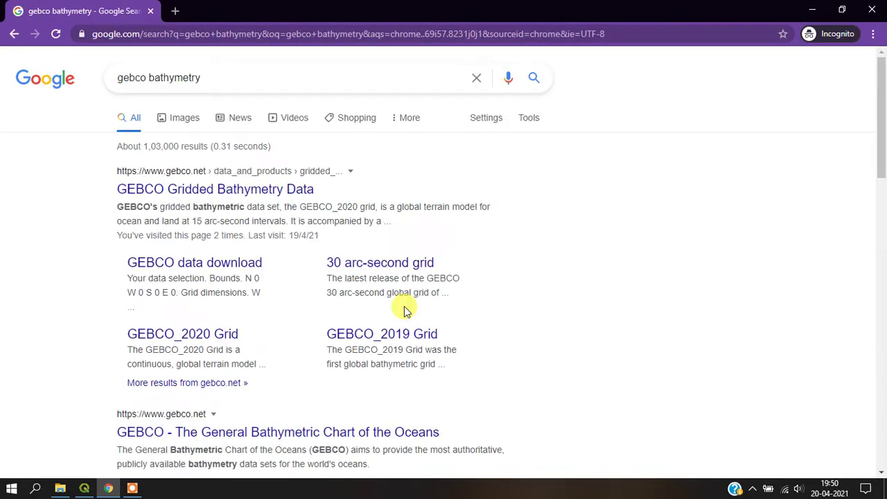
click(163, 191)
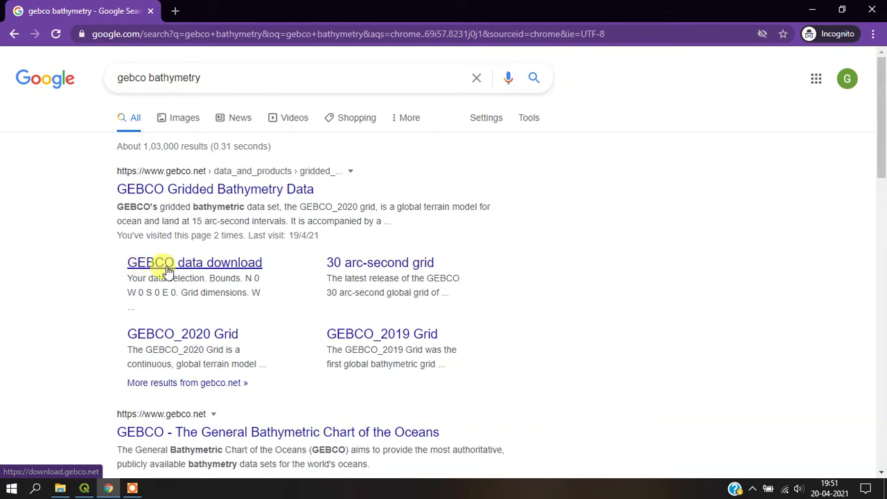
click(204, 266)
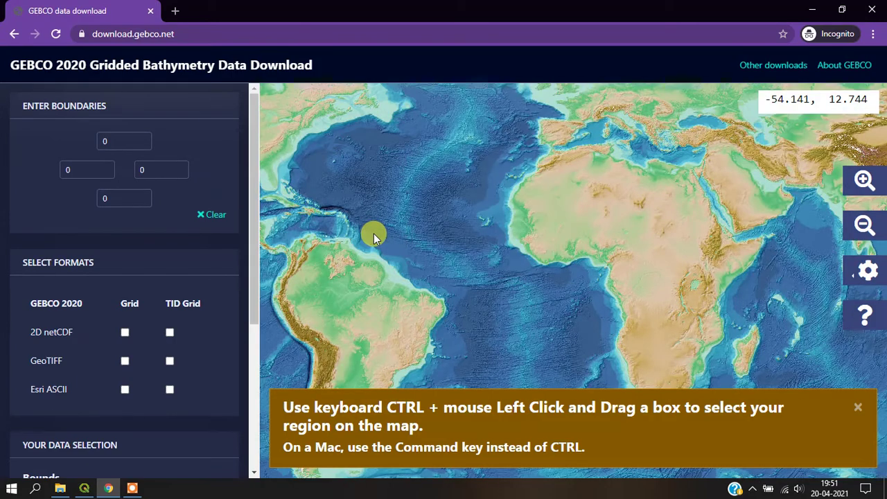
Zoom and pan the GEBCO world map to India's east coast near 80.7°E, 13.2°N.
scroll(412, 221, down, 1)
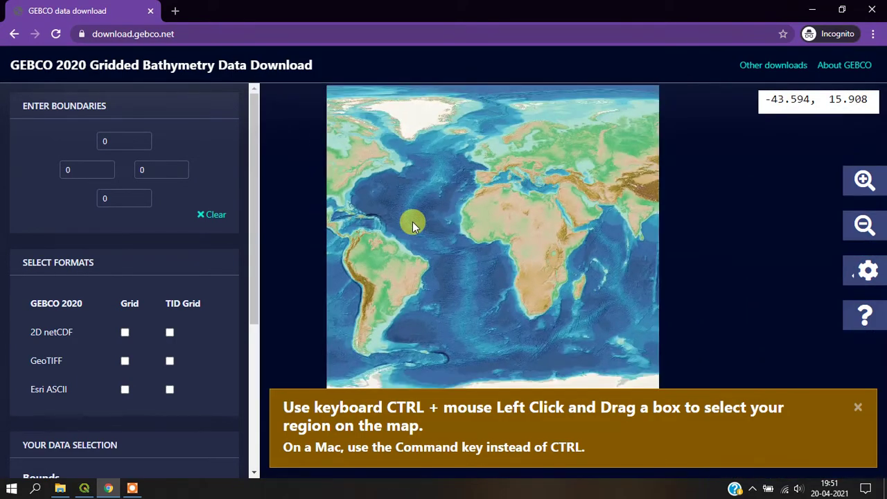
scroll(461, 214, up, 1)
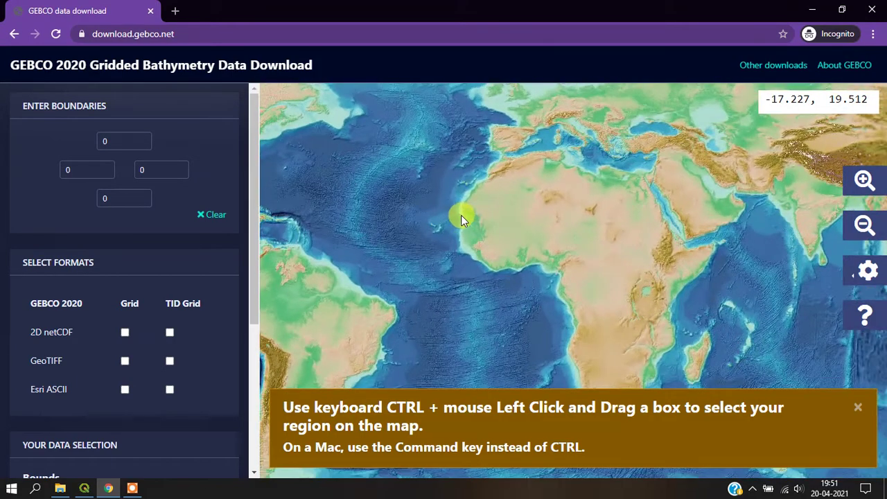
drag(535, 242, 331, 197)
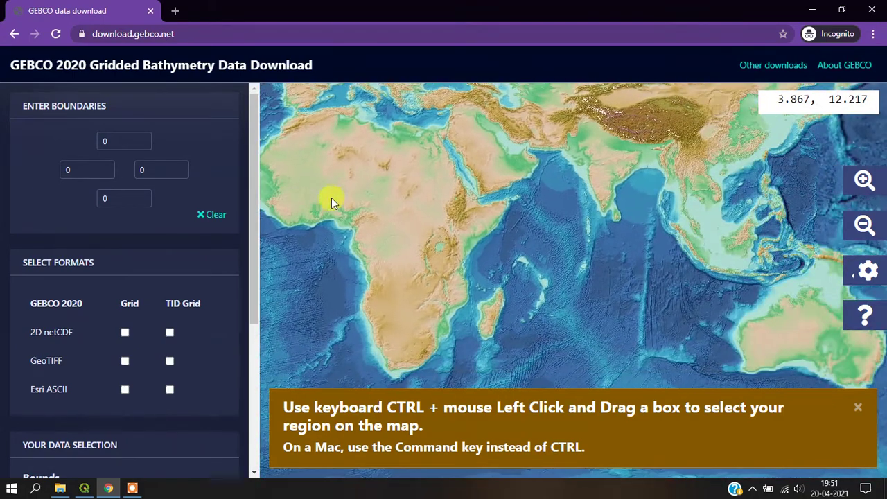
drag(520, 191, 390, 223)
scroll(476, 227, up, 1)
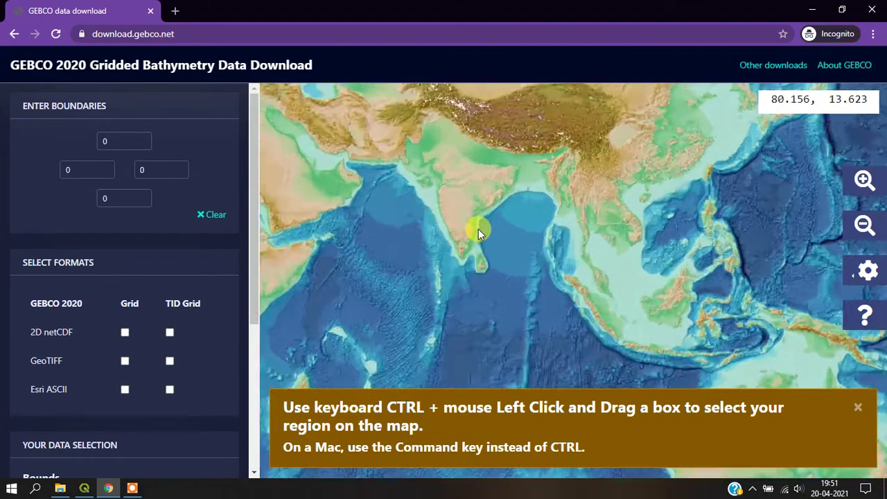
scroll(488, 235, up, 2)
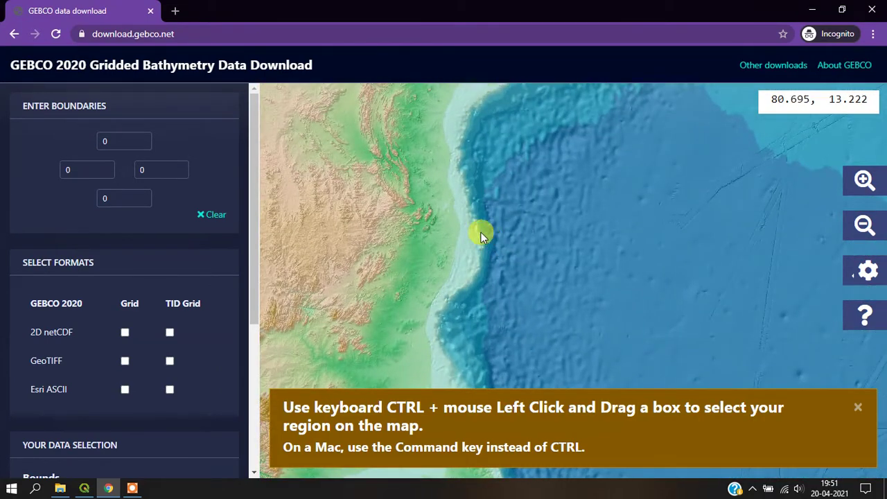
drag(510, 225, 545, 218)
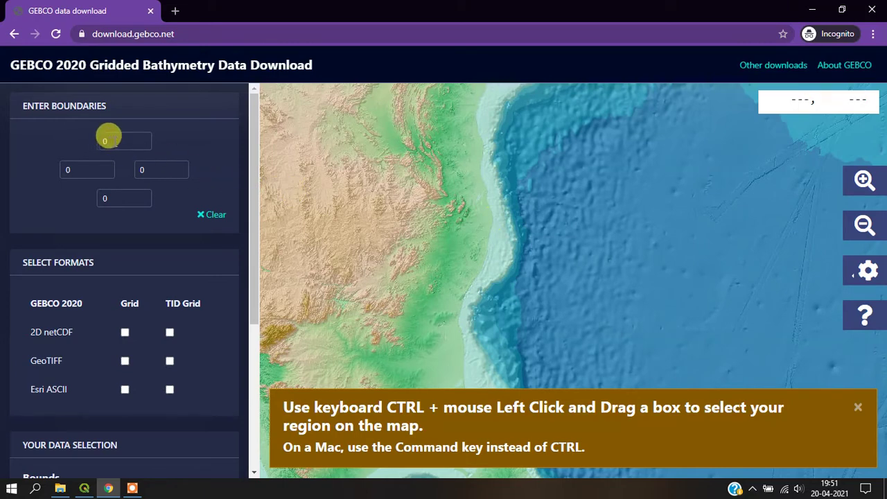
Draw a region box over the coast spanning N 14.0131, S 11.1566, W 79.2114, E 81.925.
click(105, 140)
double_click(95, 144)
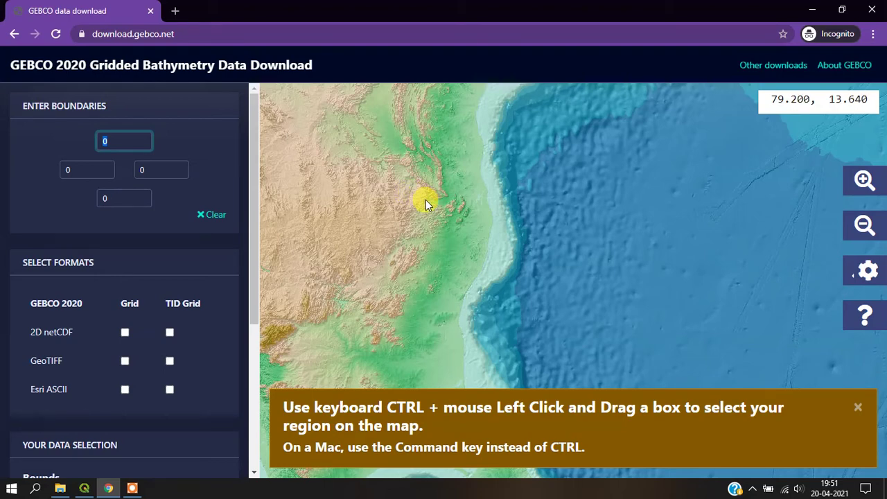
drag(427, 178, 587, 347)
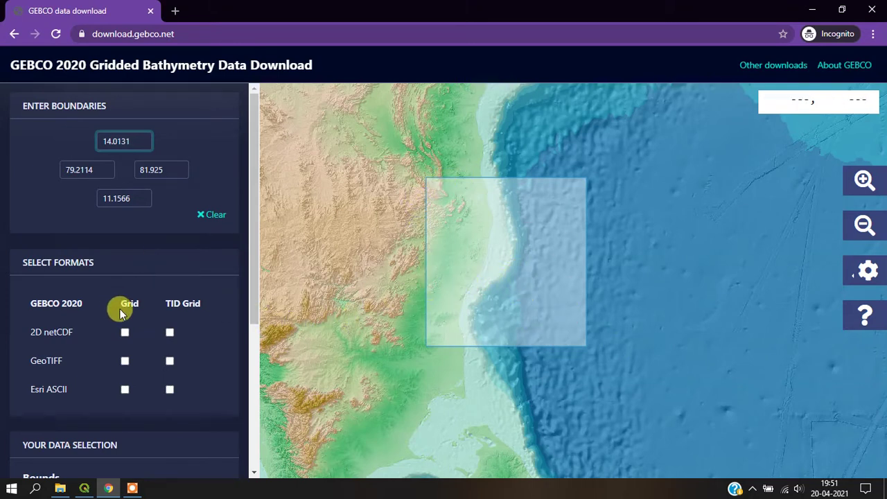
Request the coastal area as a GeoTIFF grid, add it to the basket, and view the basket.
click(125, 361)
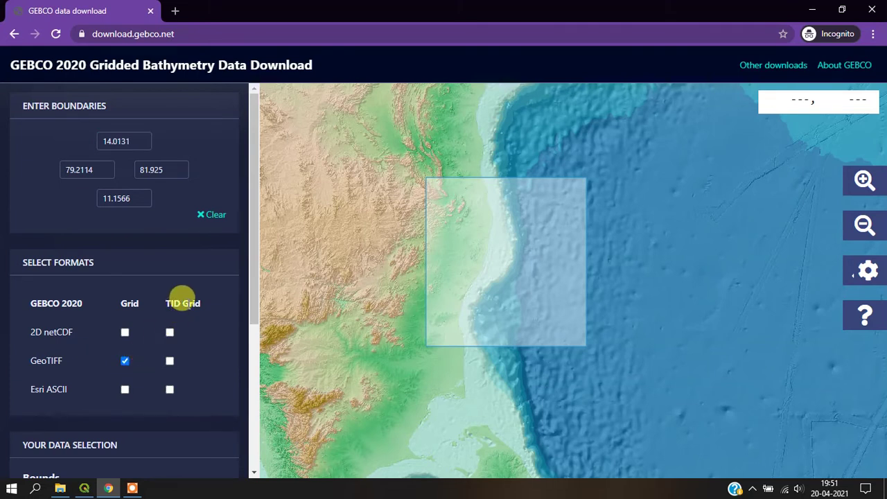
scroll(182, 296, down, 4)
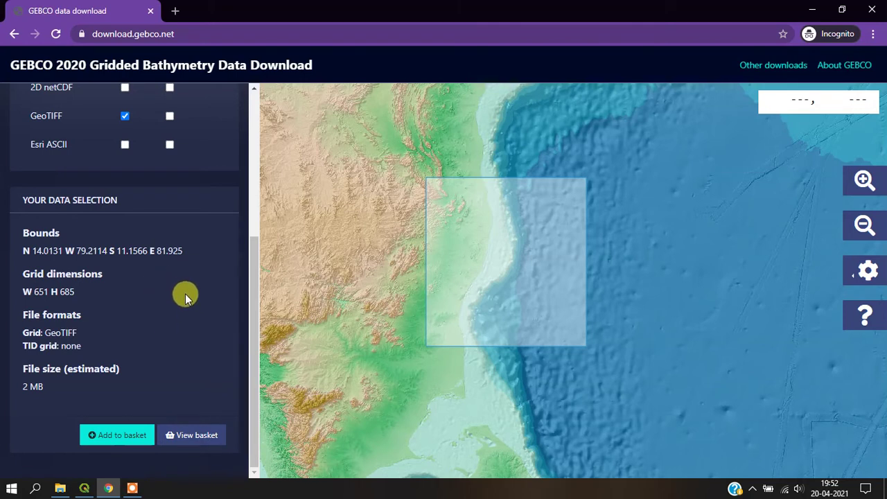
click(113, 444)
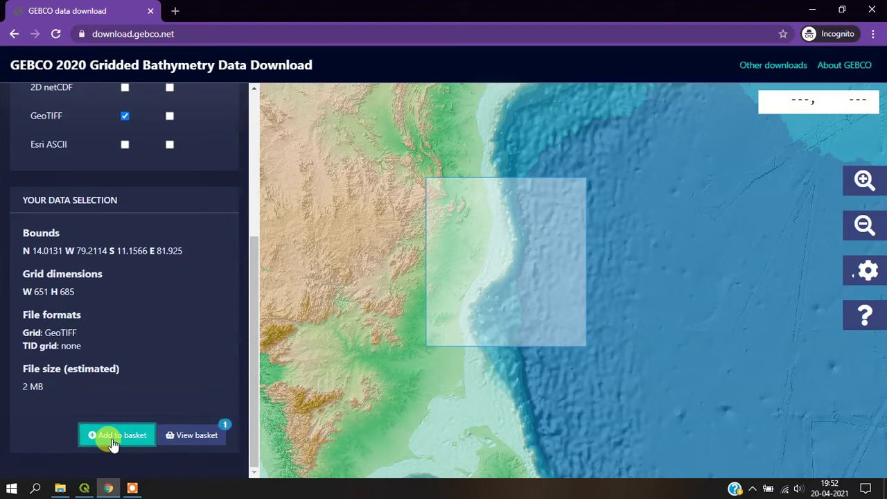
click(189, 435)
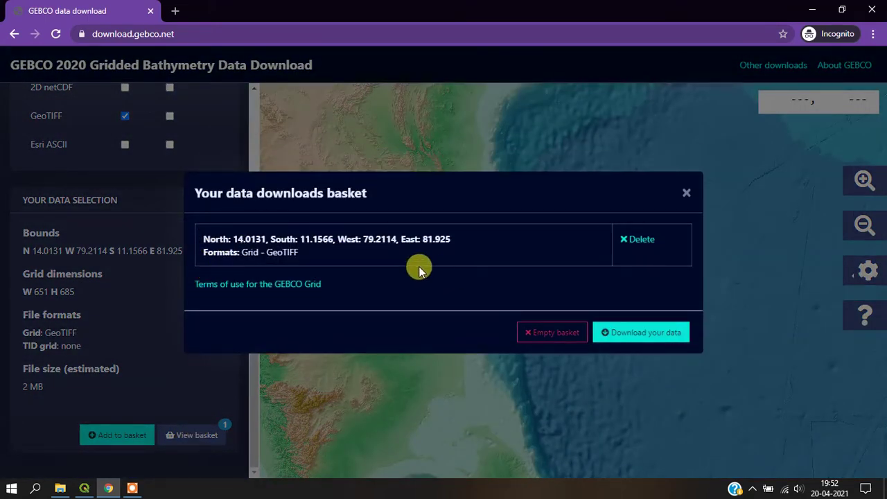
Download the basket contents as a zip archive saved into G:\Bathymetry.
click(651, 340)
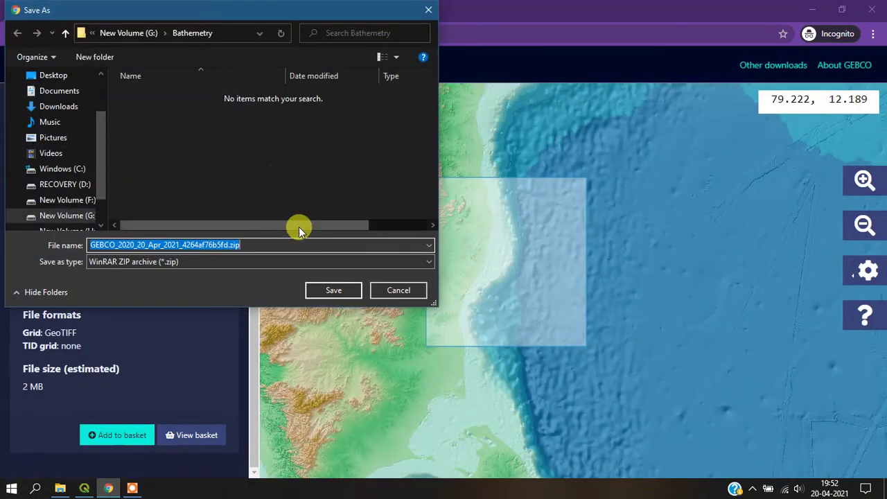
click(313, 291)
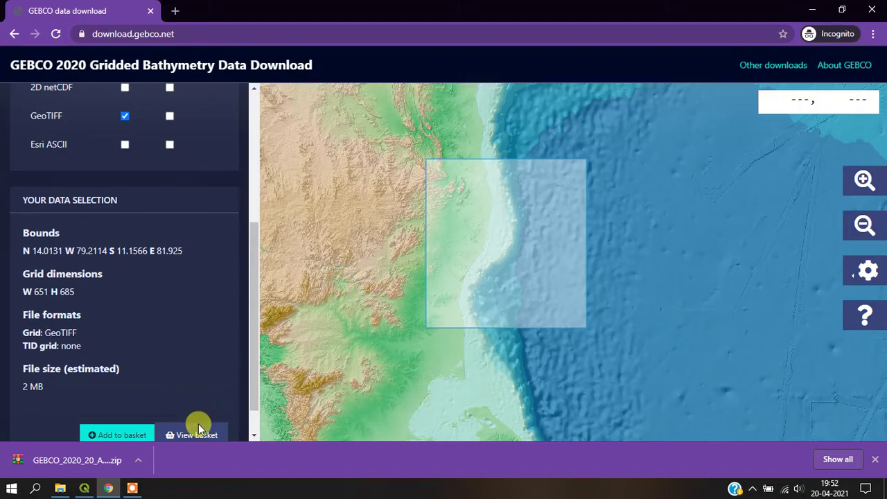
Extract the downloaded GEBCO zip into the Bathymetry folder and refresh the listing.
click(60, 488)
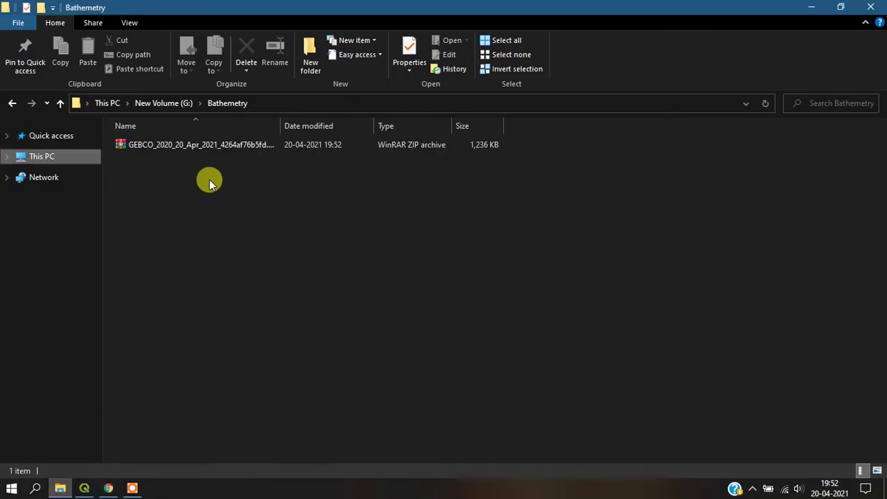
click(228, 143)
right_click(230, 144)
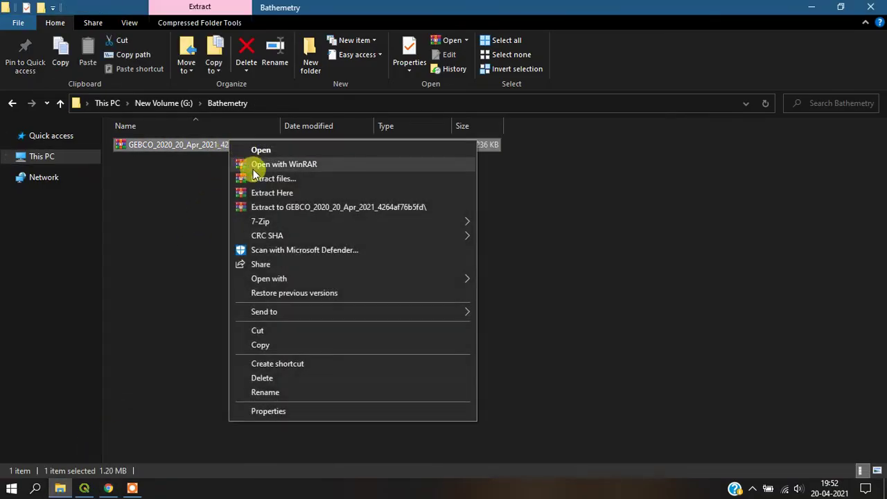
click(259, 192)
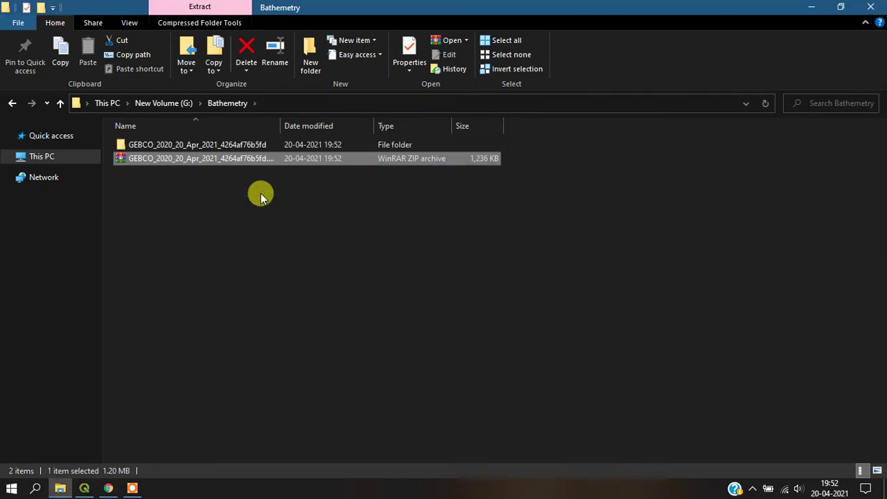
click(238, 197)
right_click(239, 197)
click(258, 247)
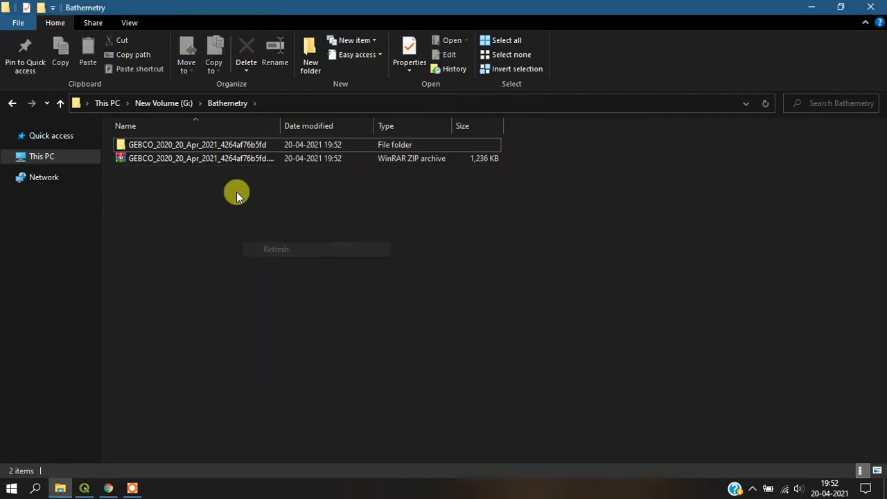
Open the extracted GEBCO folder, widen the Name column, and refresh to reveal the XML file.
double_click(229, 146)
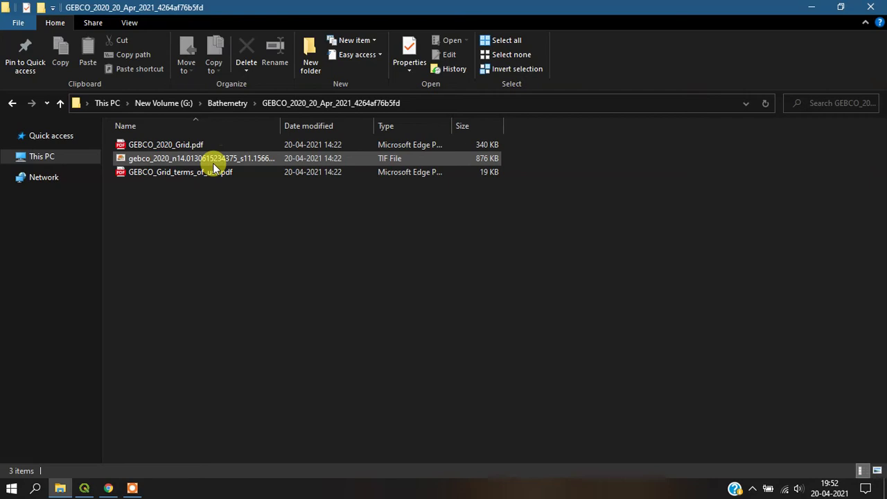
drag(279, 125, 425, 127)
right_click(383, 212)
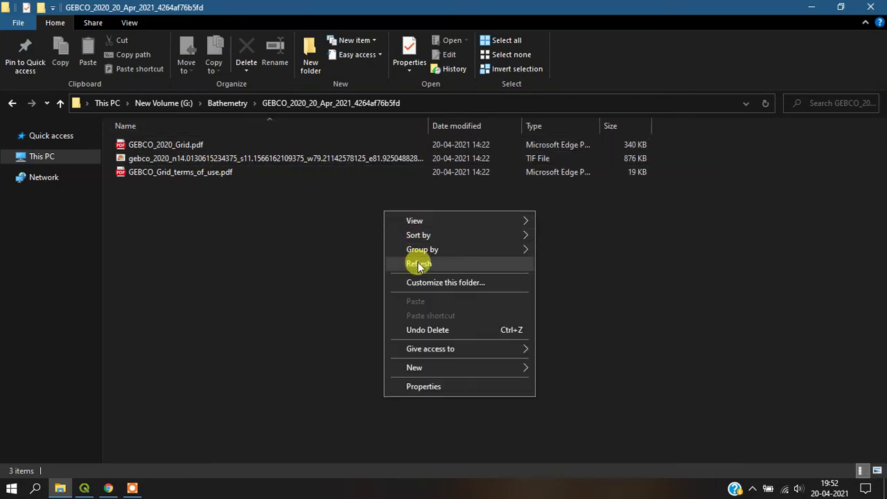
click(370, 283)
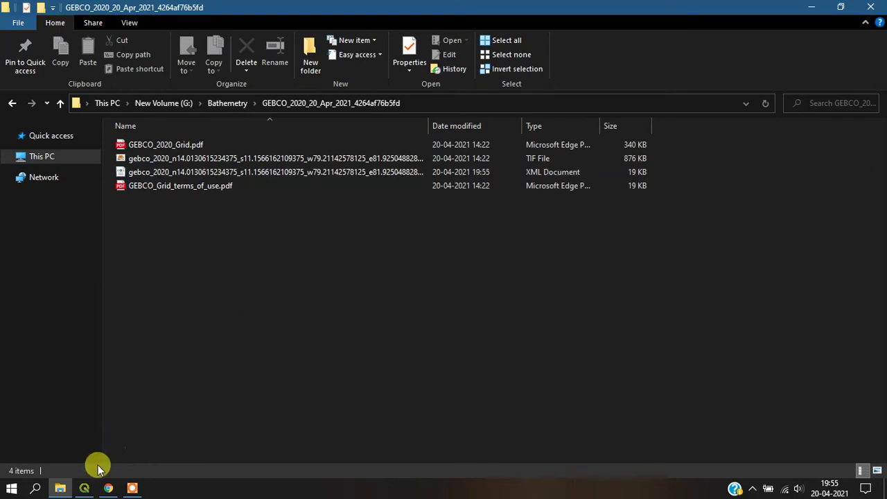
Add the GEBCO TIF as a raster layer through the Data Source Manager's Raster page.
click(81, 487)
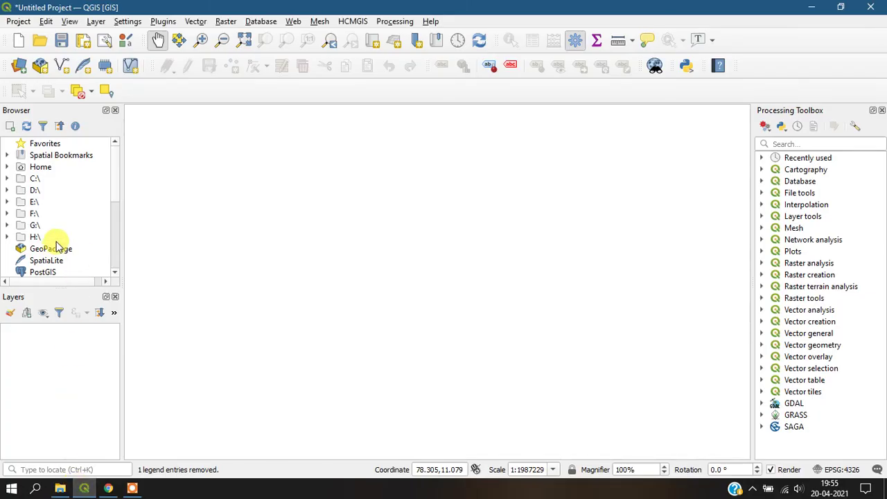
click(19, 67)
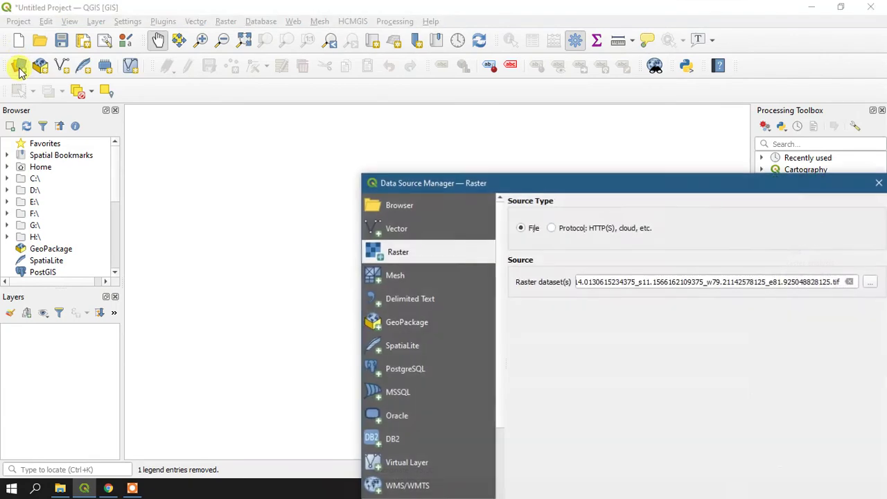
click(870, 284)
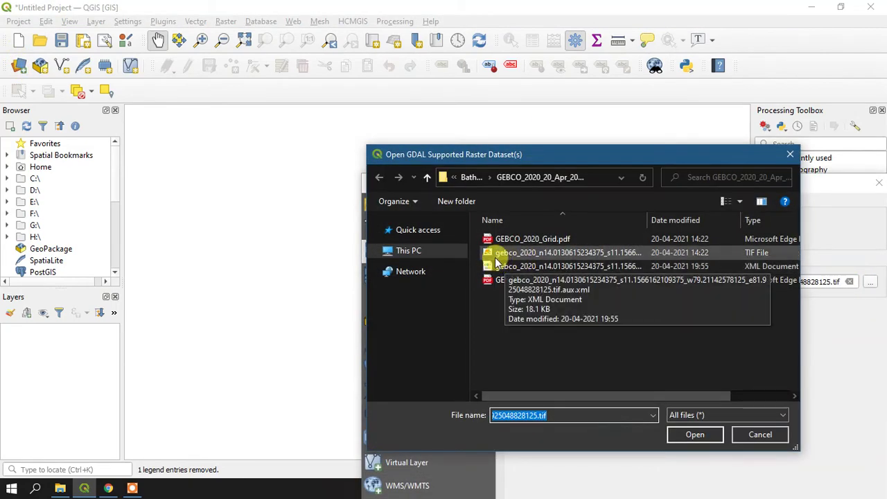
click(496, 252)
click(694, 434)
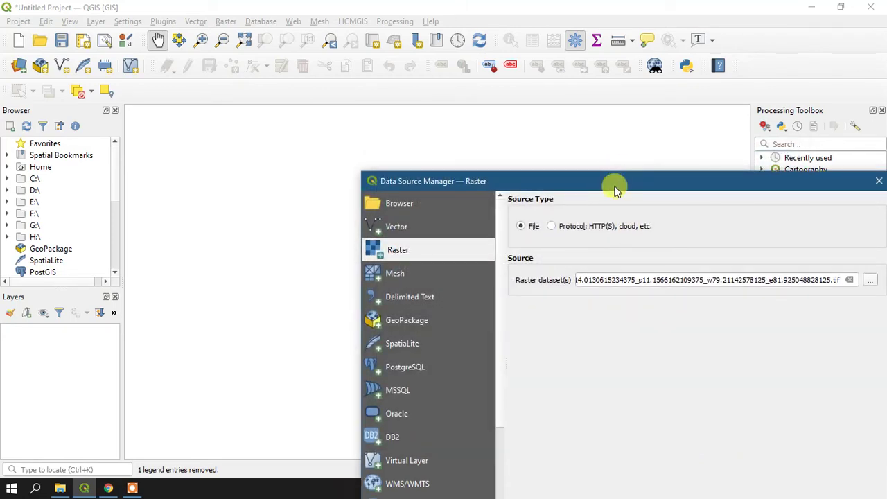
drag(616, 184, 467, 70)
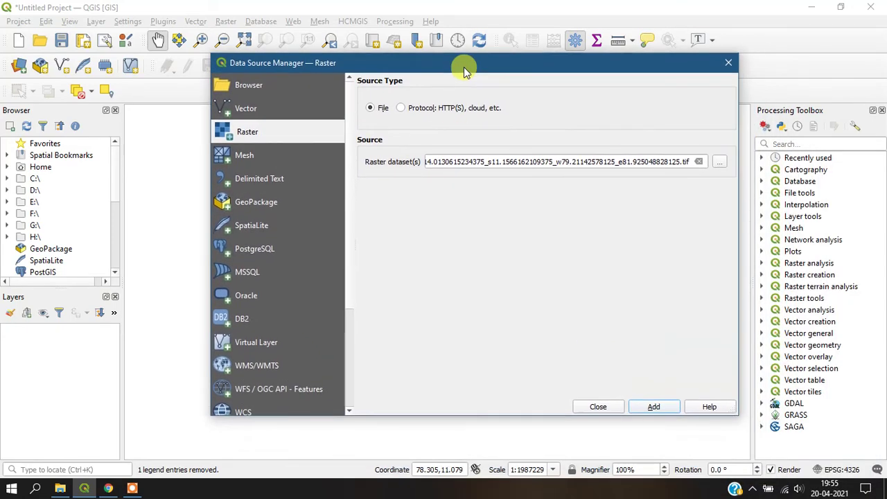
click(653, 406)
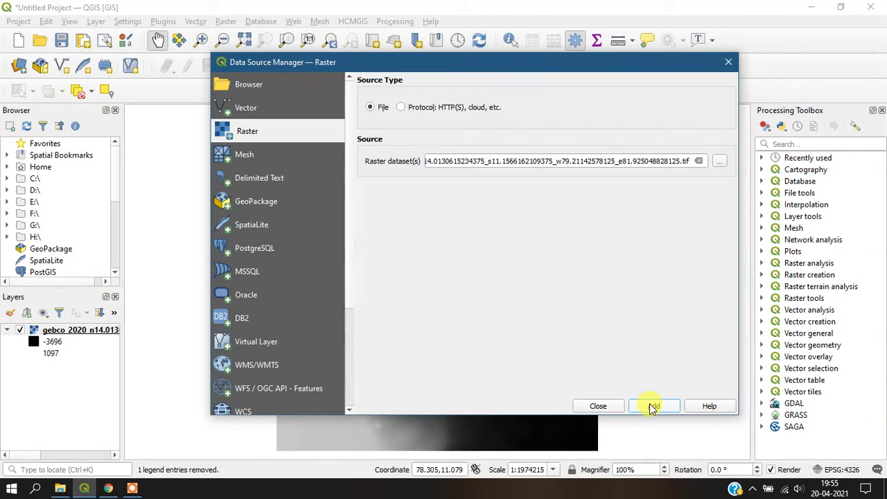
click(731, 62)
click(68, 332)
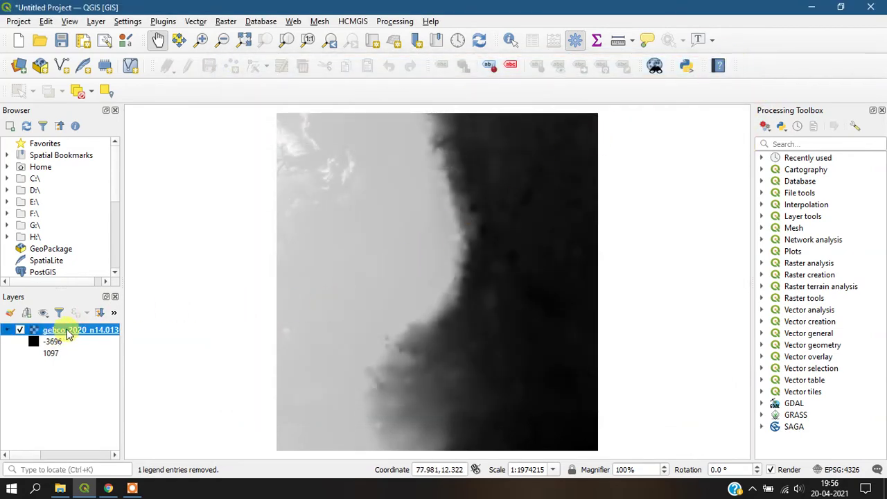
right_click(68, 332)
Set the gebco layer's symbology to Singleband pseudocolor with Discrete interpolation and apply it.
click(75, 319)
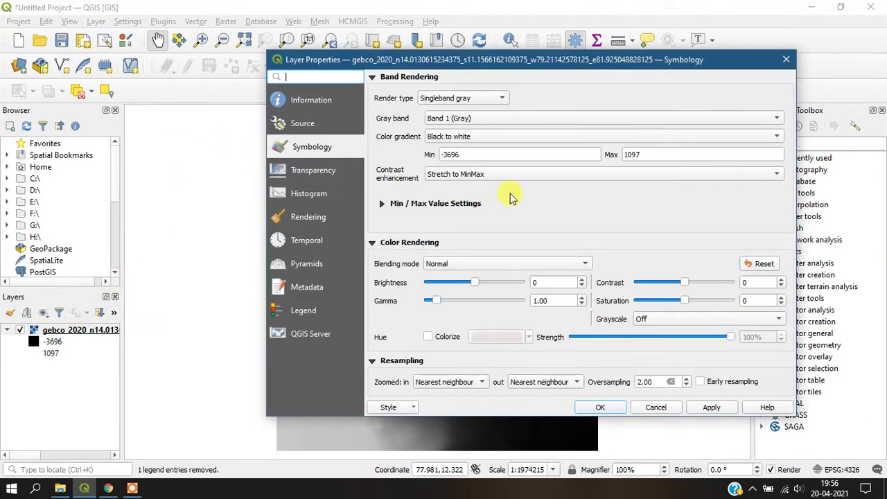
click(496, 99)
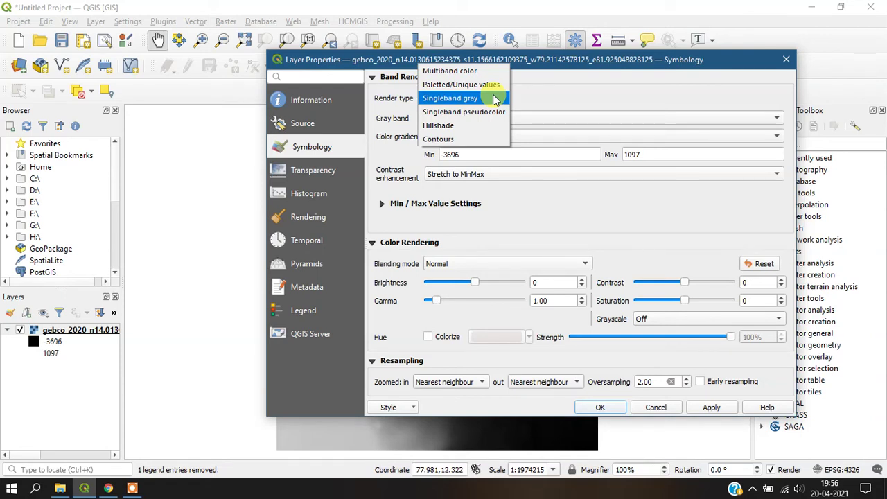
click(493, 98)
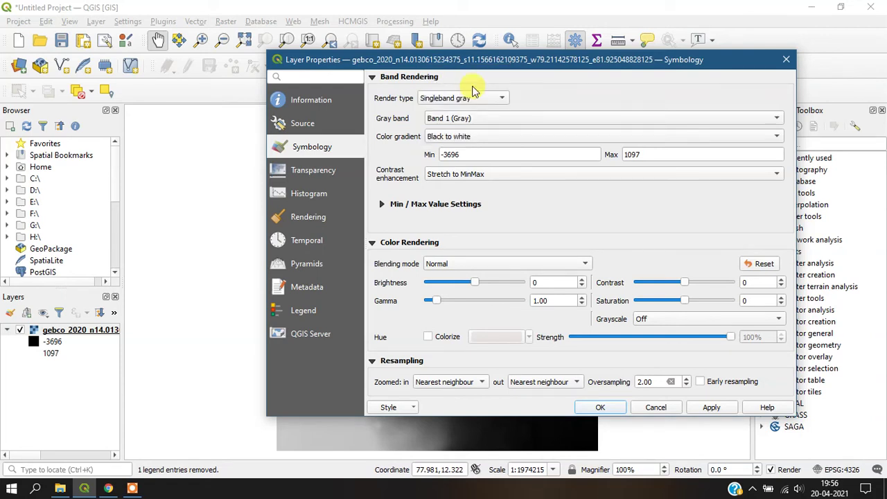
click(455, 98)
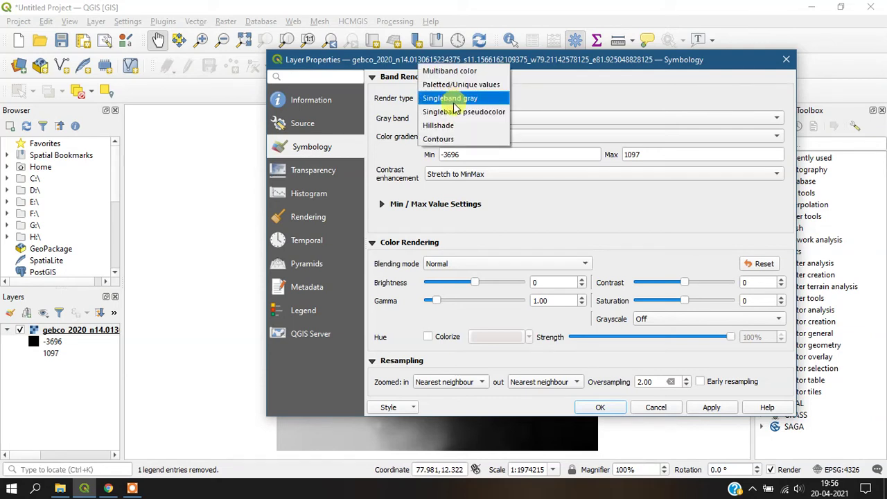
click(456, 115)
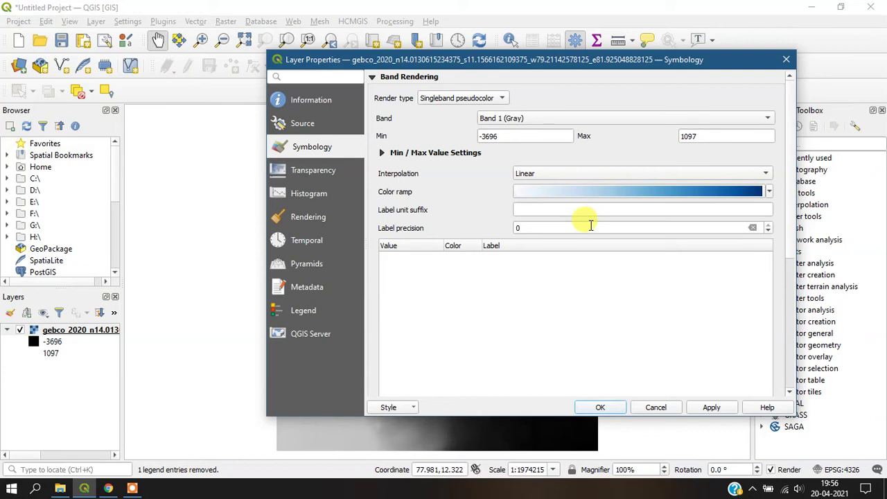
click(574, 177)
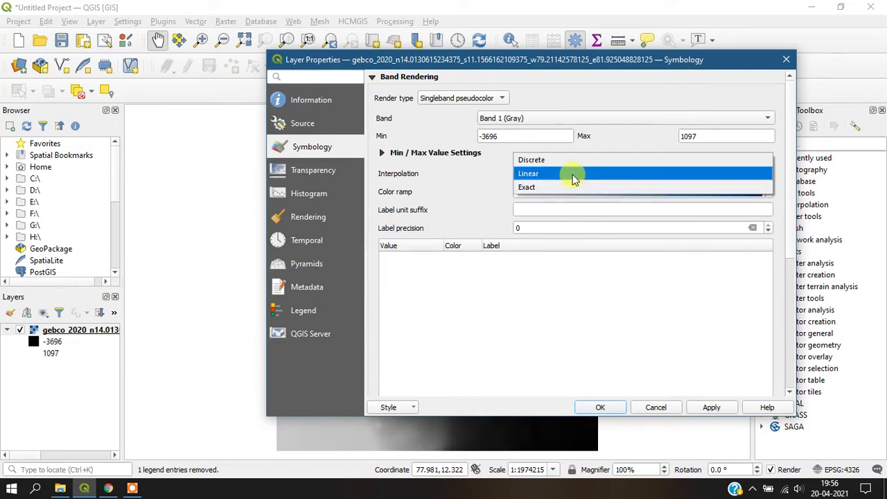
click(580, 162)
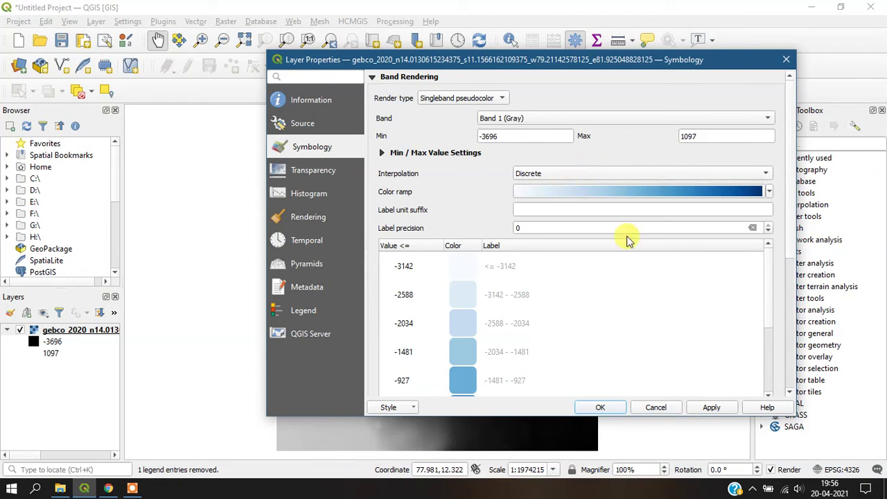
click(708, 407)
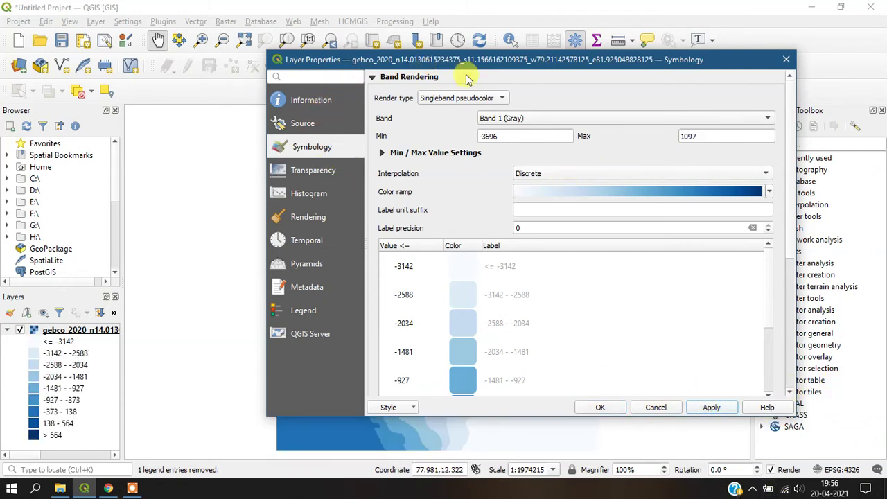
click(600, 407)
drag(443, 366, 469, 363)
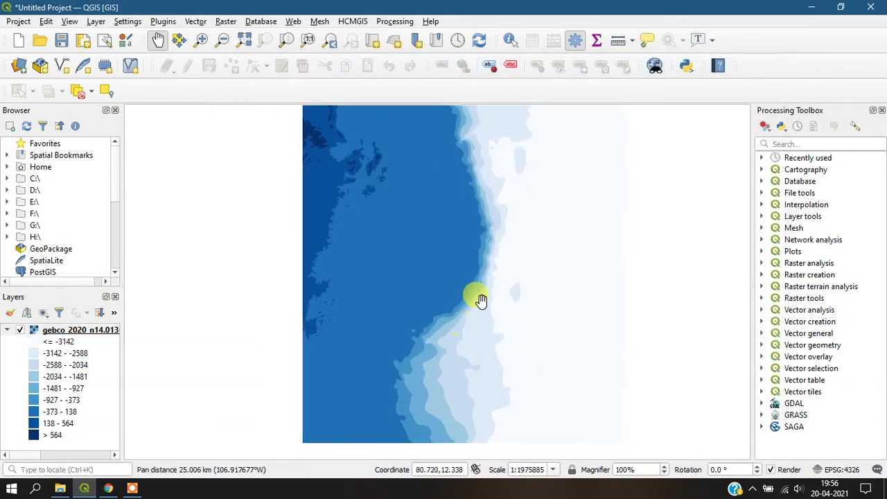
scroll(485, 294, up, 2)
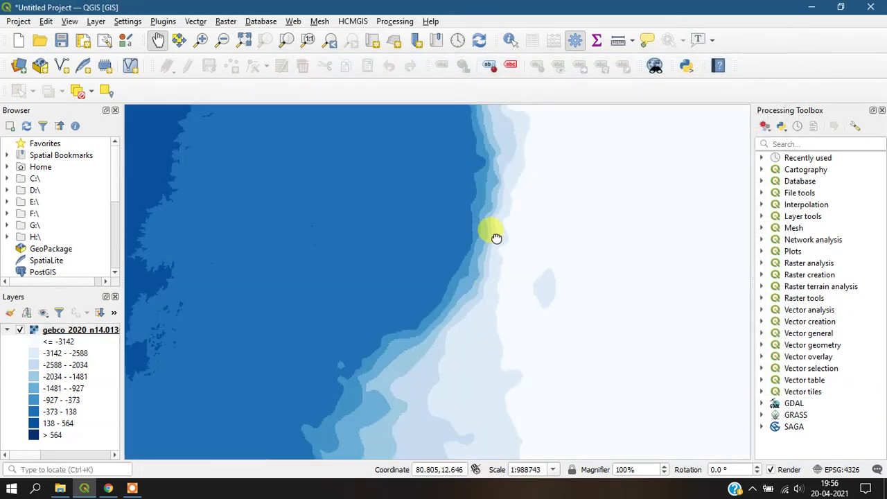
drag(495, 234, 437, 293)
drag(466, 249, 404, 248)
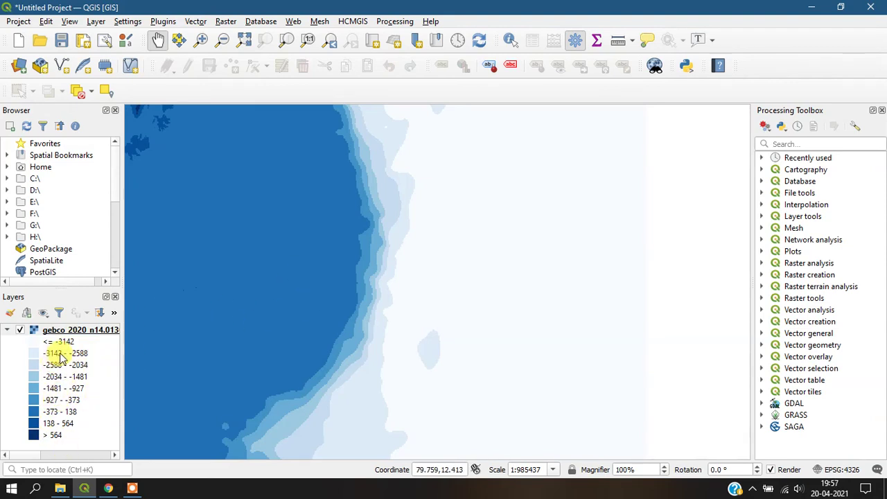
click(382, 297)
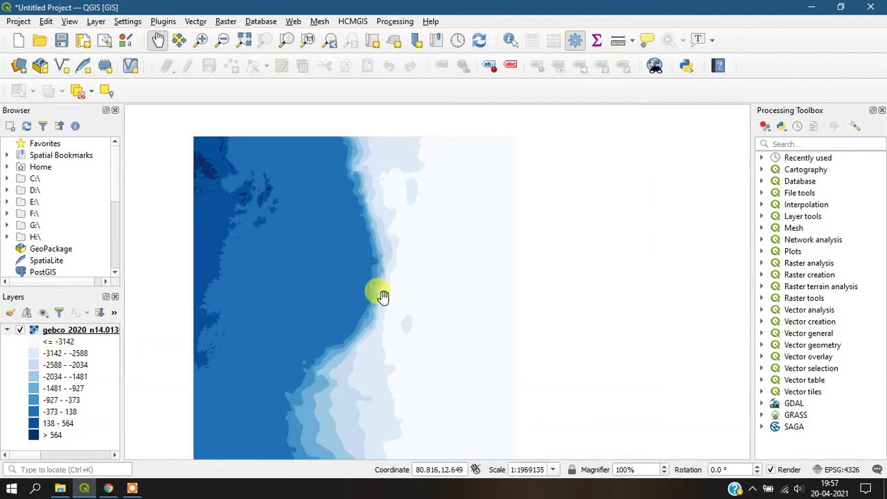
scroll(381, 297, up, 1)
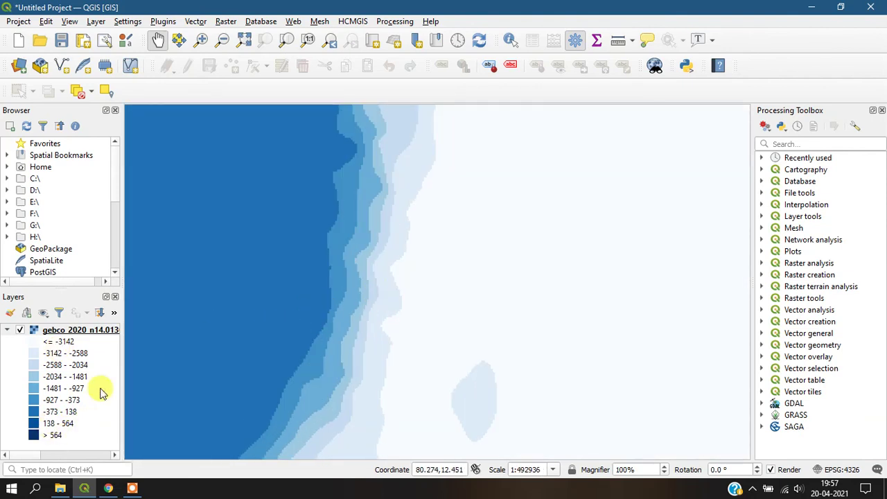
scroll(405, 303, up, 1)
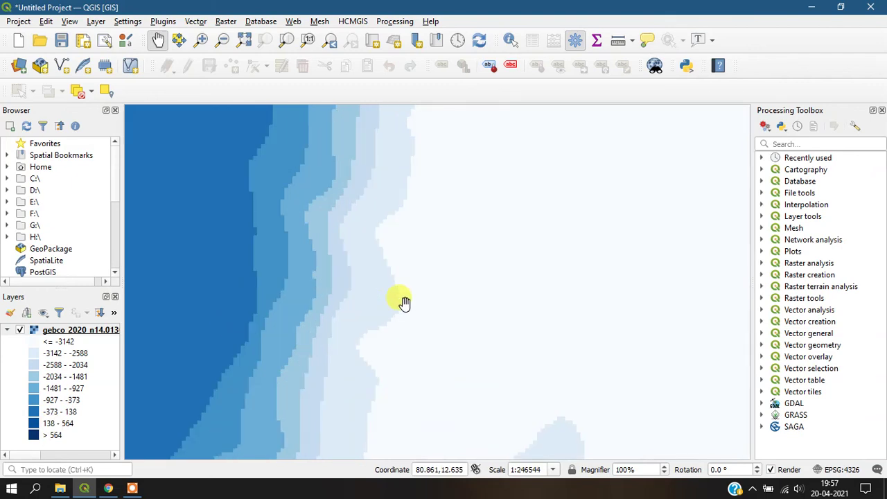
scroll(405, 303, down, 4)
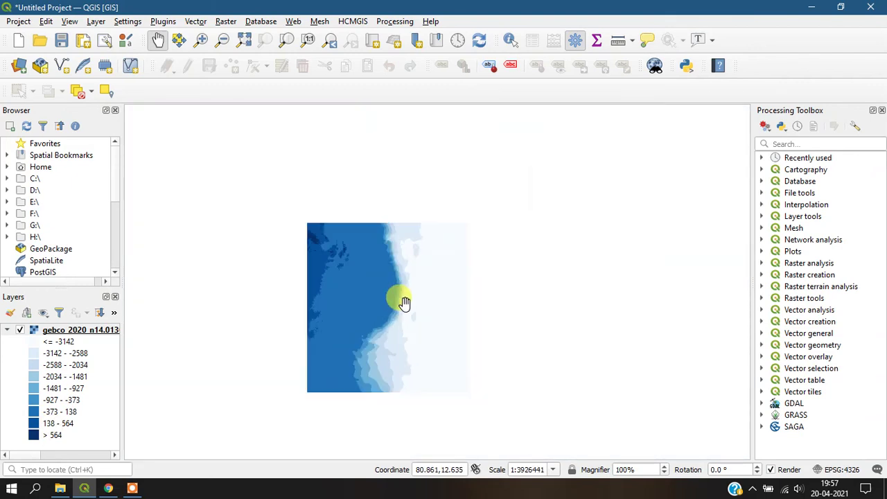
drag(354, 309, 374, 279)
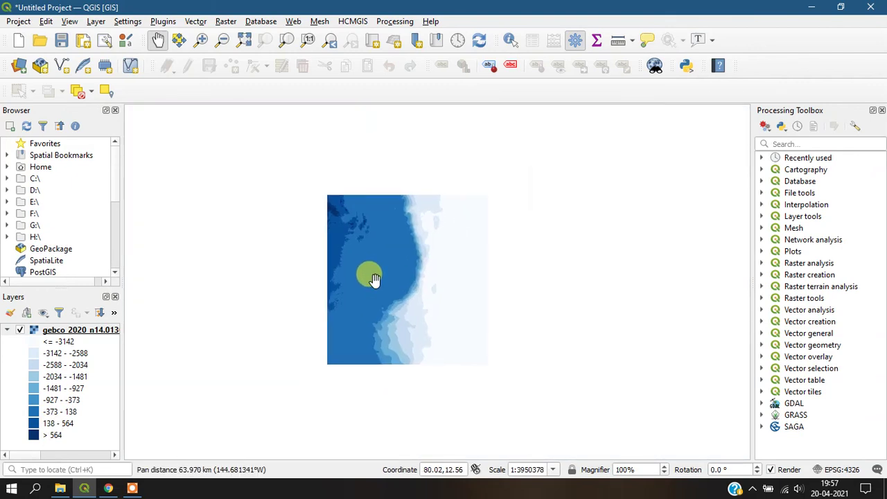